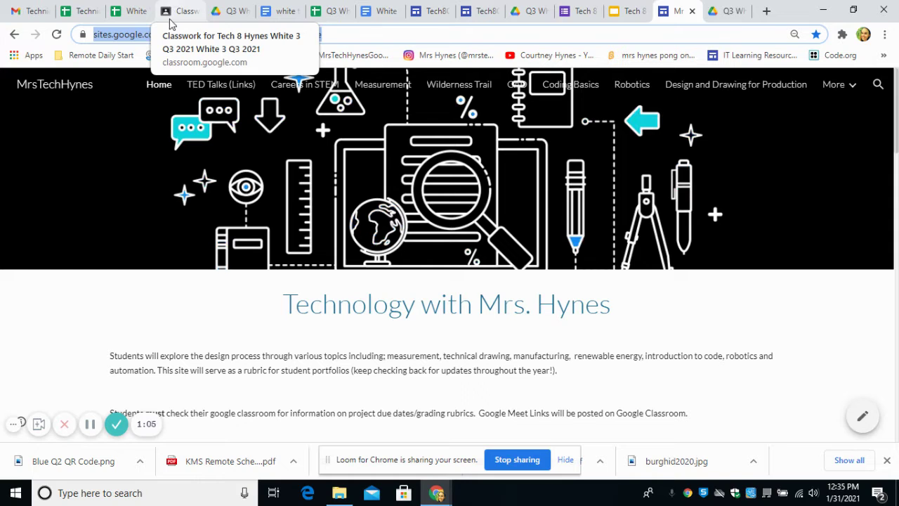
Step: Check the class Stream and Classwork, then open the example Technology 8 Portfolio site
click(178, 10)
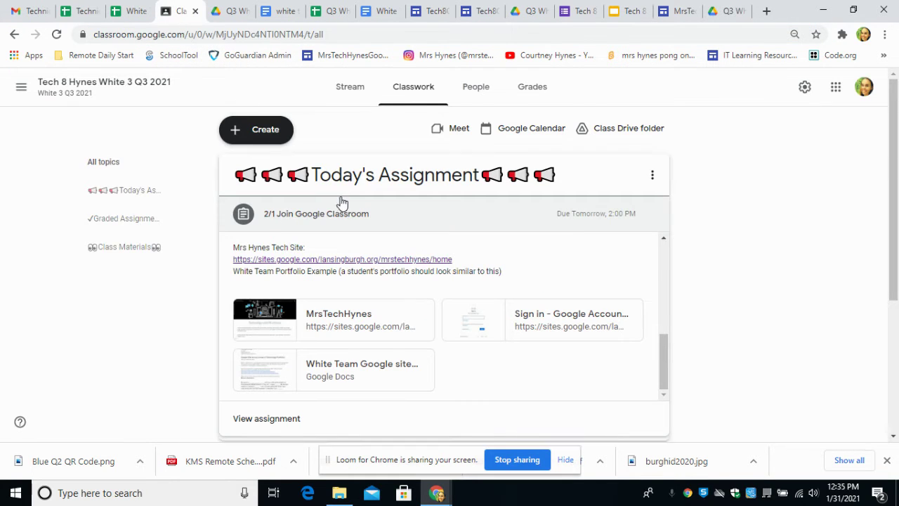
click(353, 91)
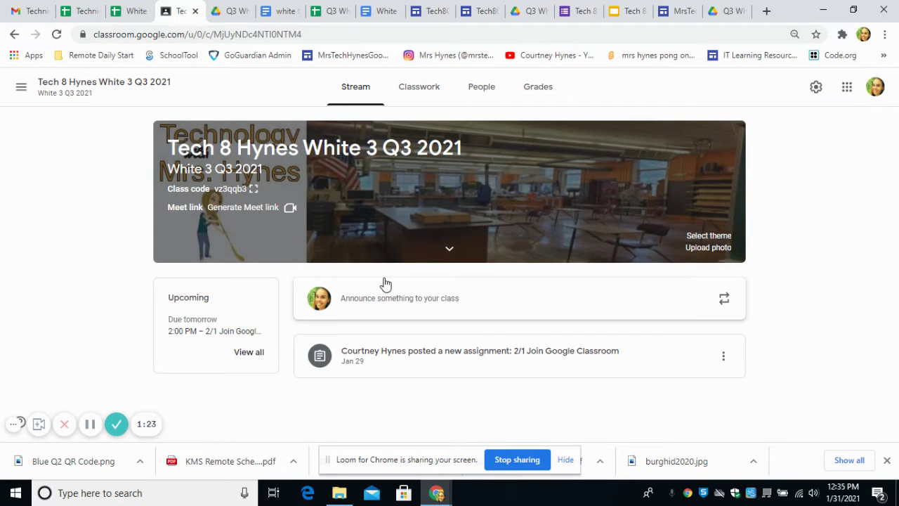
click(421, 87)
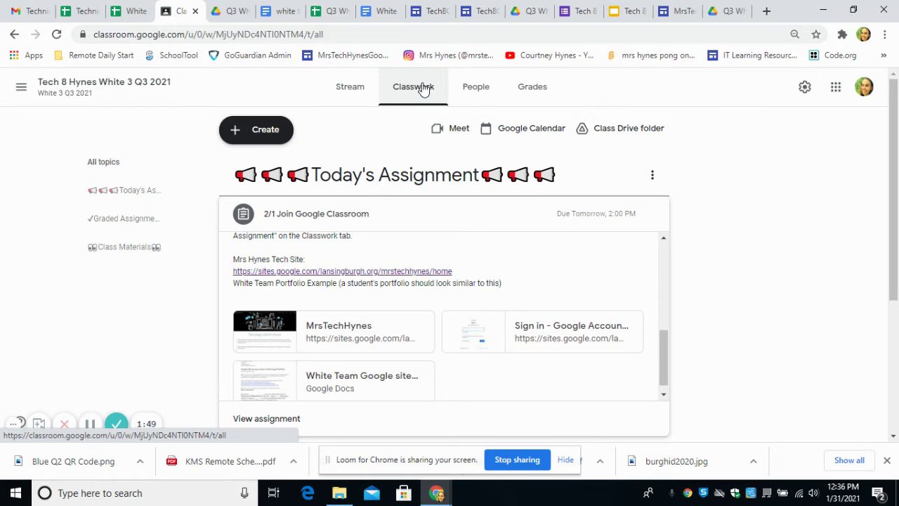
click(476, 11)
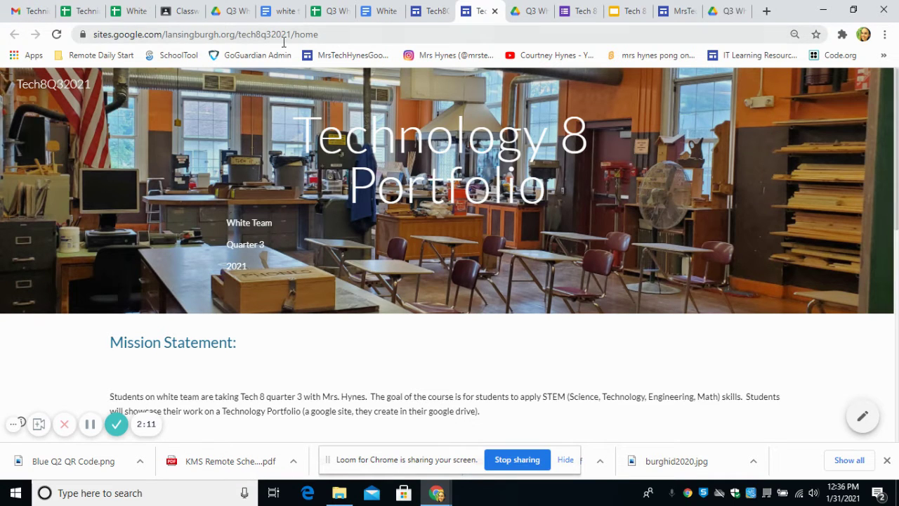
Step: Visit the Robotics page of the teacher's class site, then minimize that Chrome window
click(676, 12)
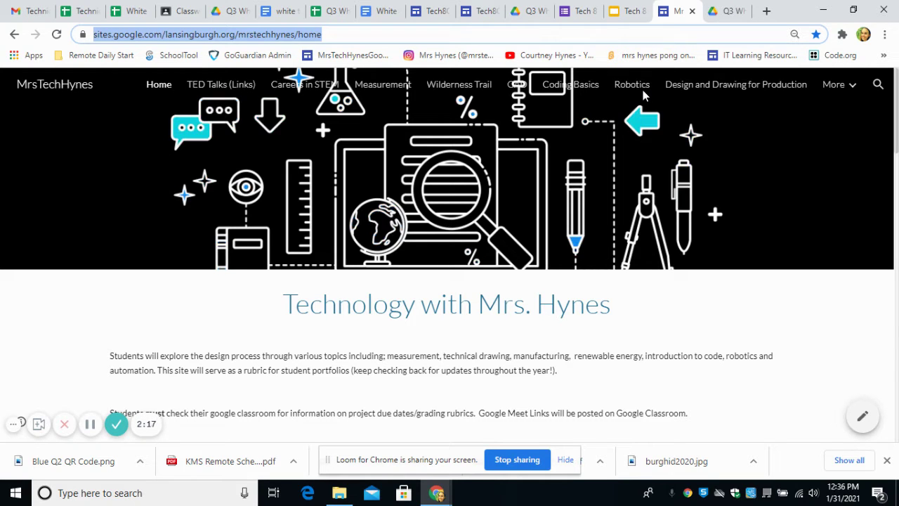
mouse_move(832, 86)
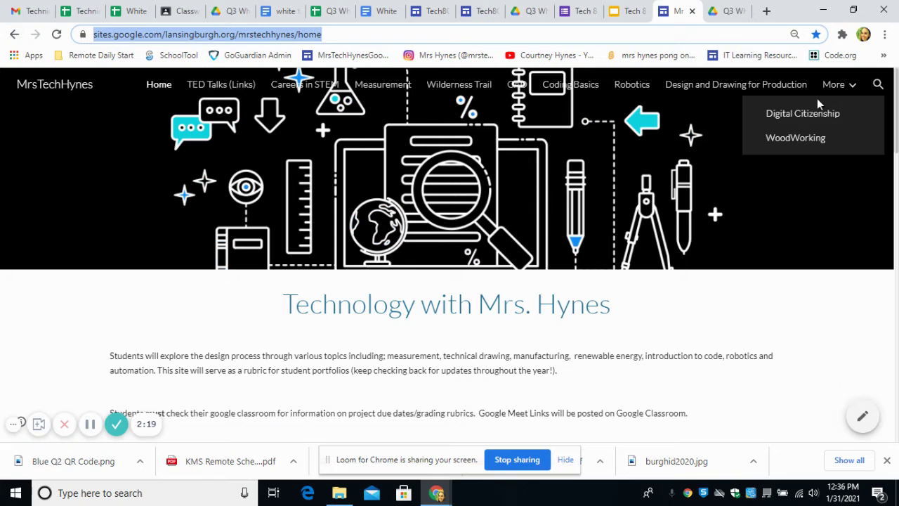
click(629, 86)
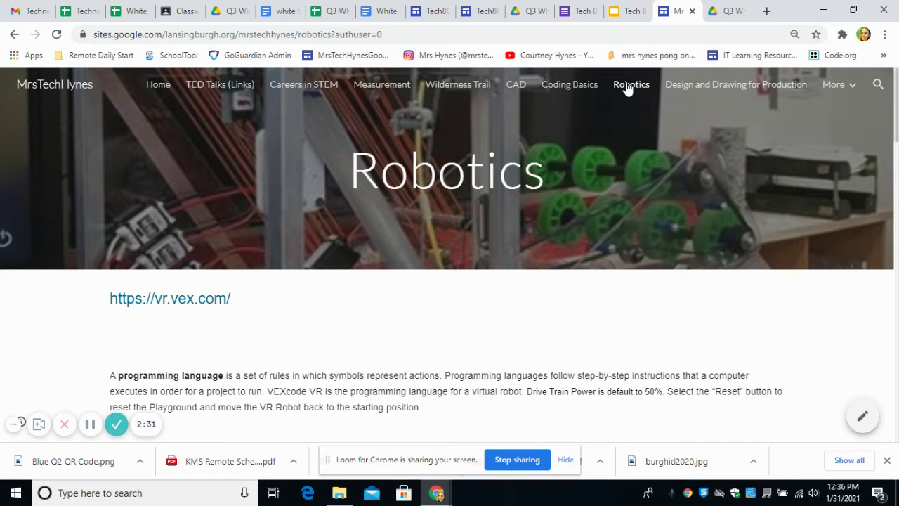
click(822, 9)
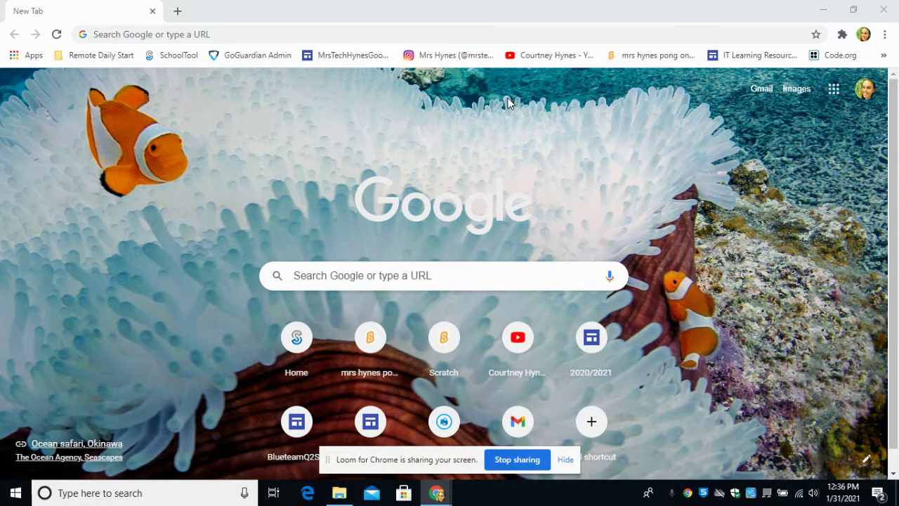
Step: Open Google Drive and go into the Q3 White 2021 folder
click(834, 90)
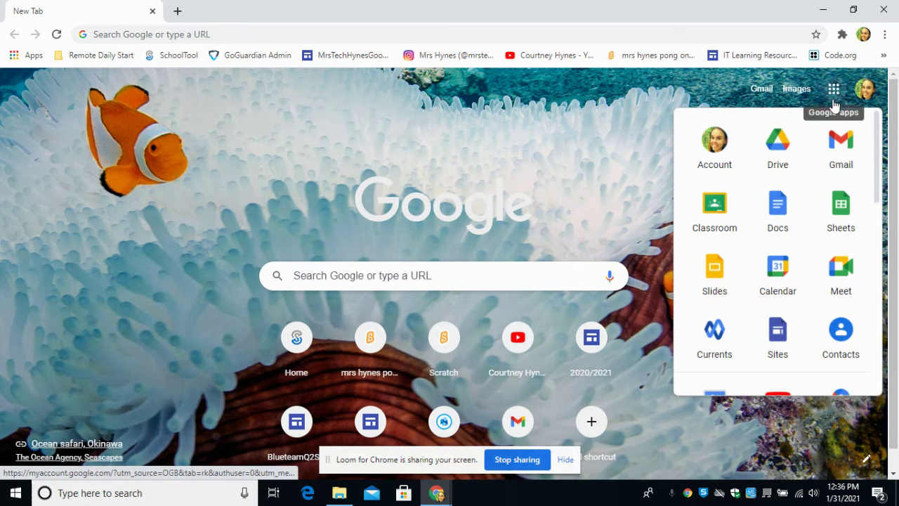
click(775, 154)
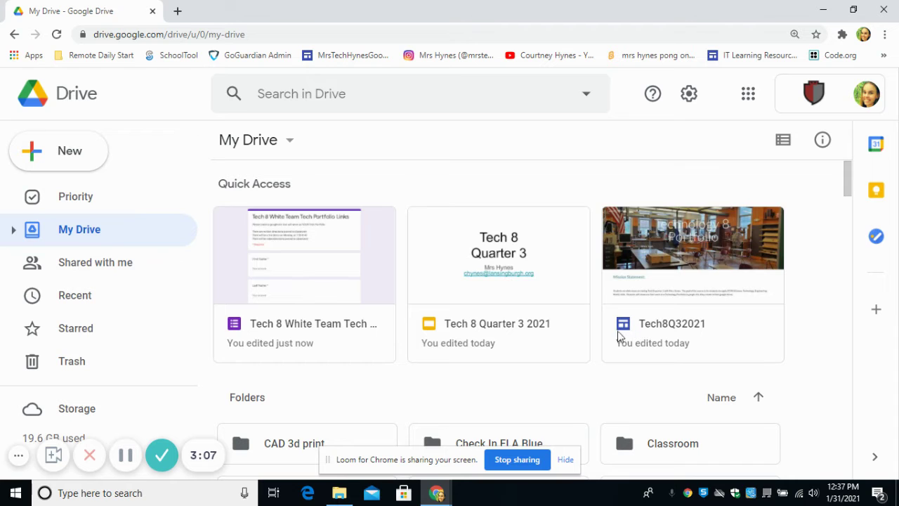
scroll(567, 315, down, 2)
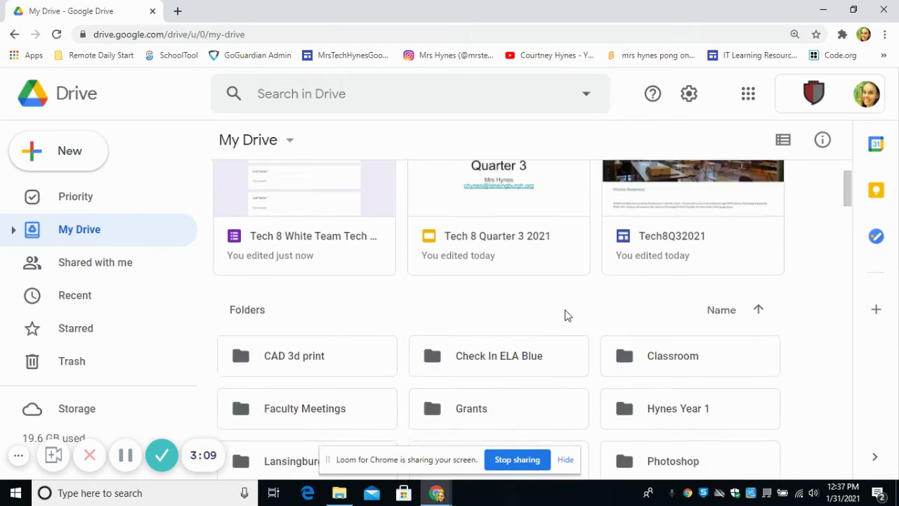
scroll(562, 327, down, 2)
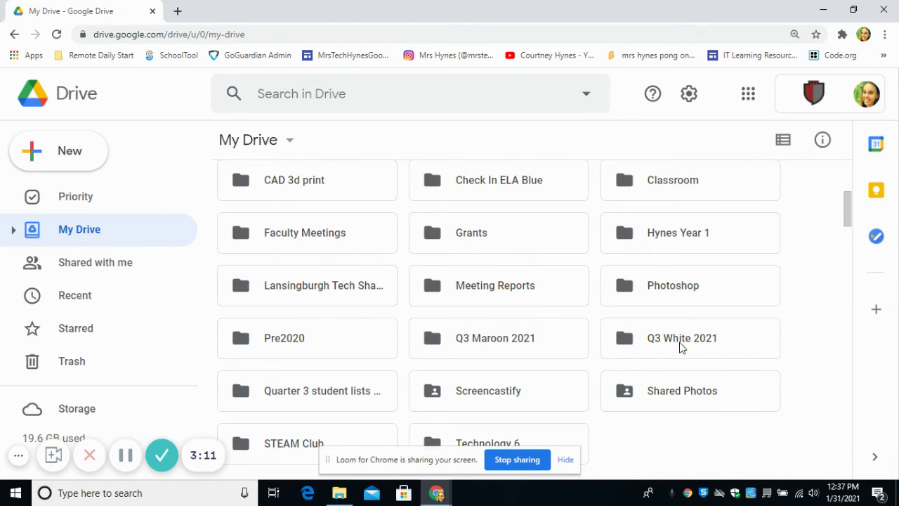
double_click(680, 348)
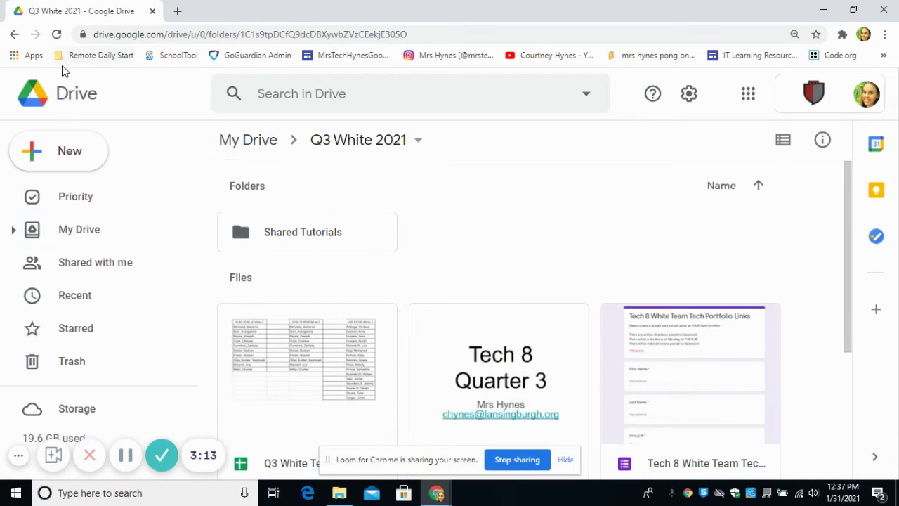
Step: Create a new Google Site from the New > More menu
click(48, 154)
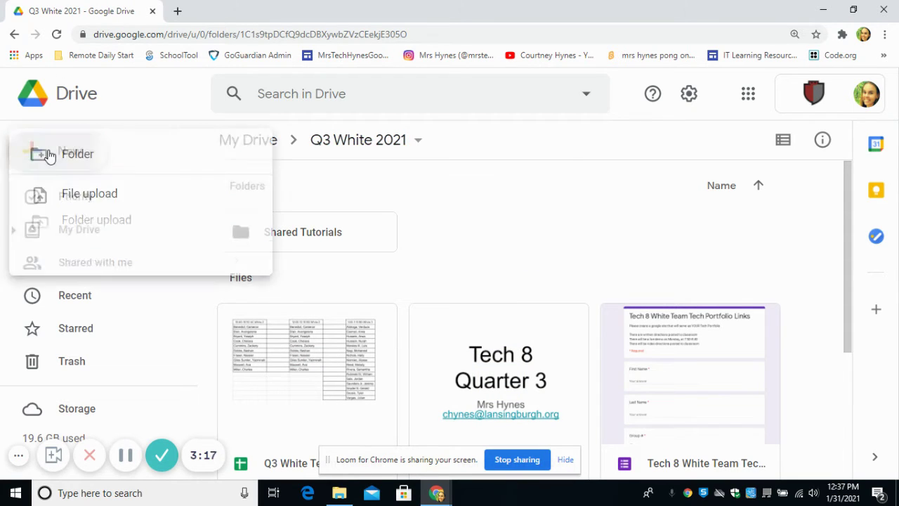
mouse_move(78, 373)
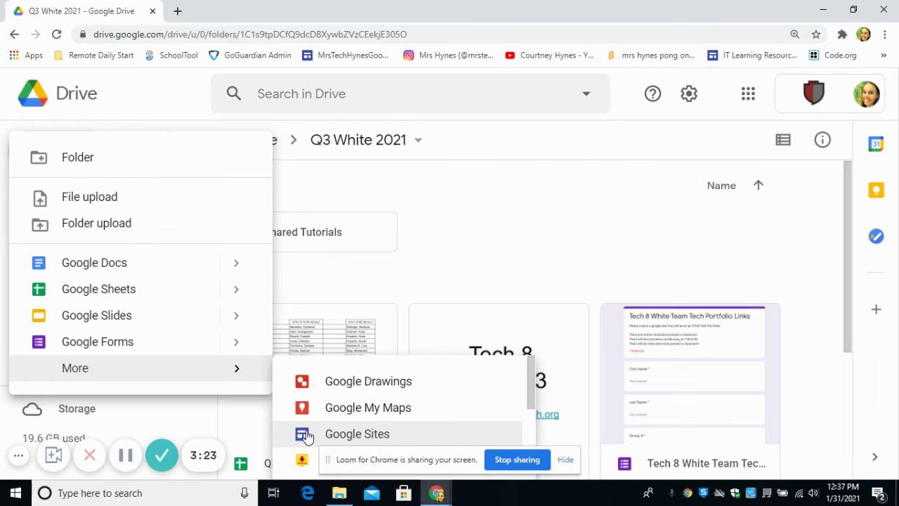
click(373, 444)
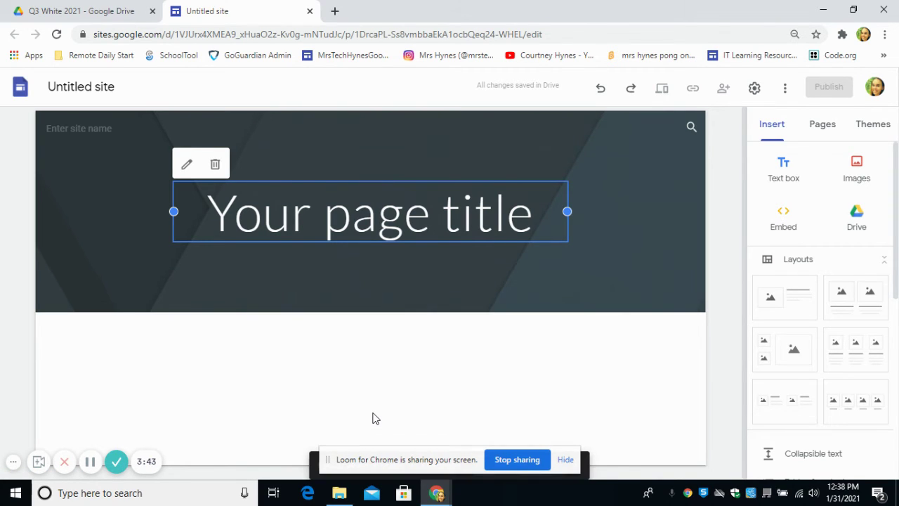
Step: Set the header title to the owner's full name with the subtitle 'Technology Portfolio'
click(368, 225)
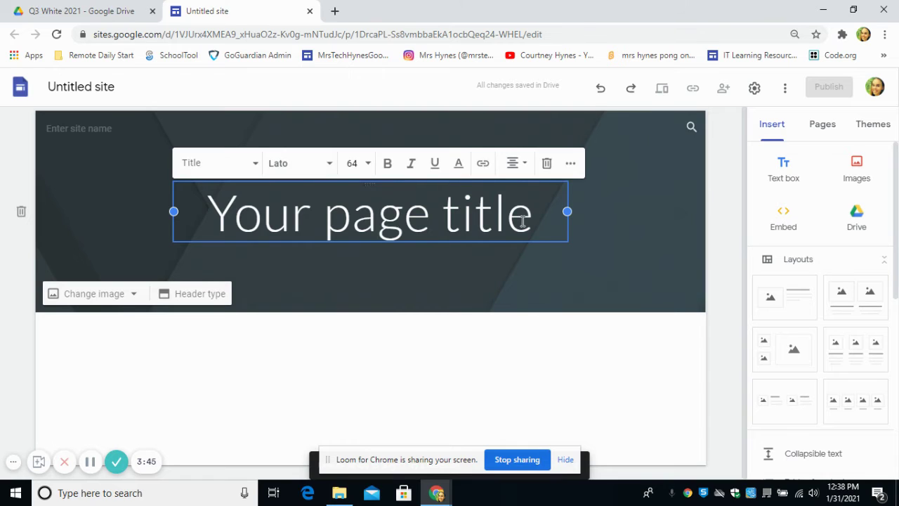
drag(534, 219, 206, 212)
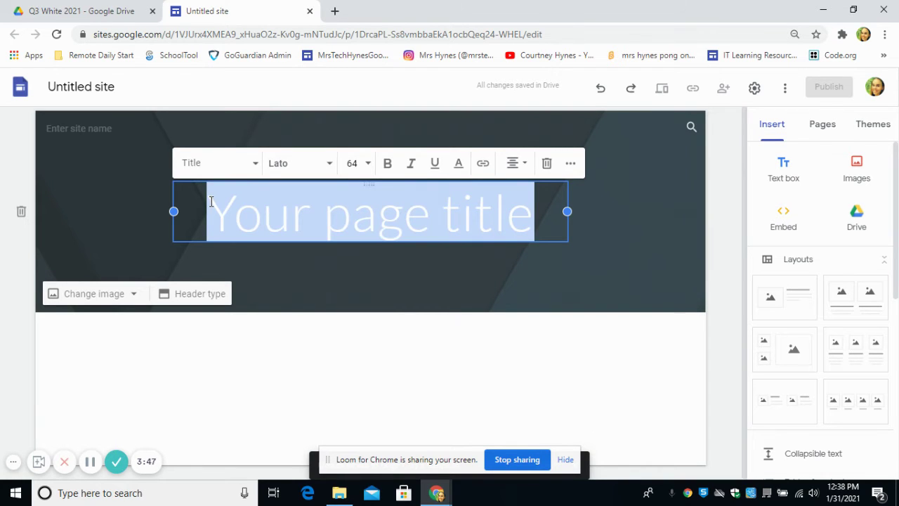
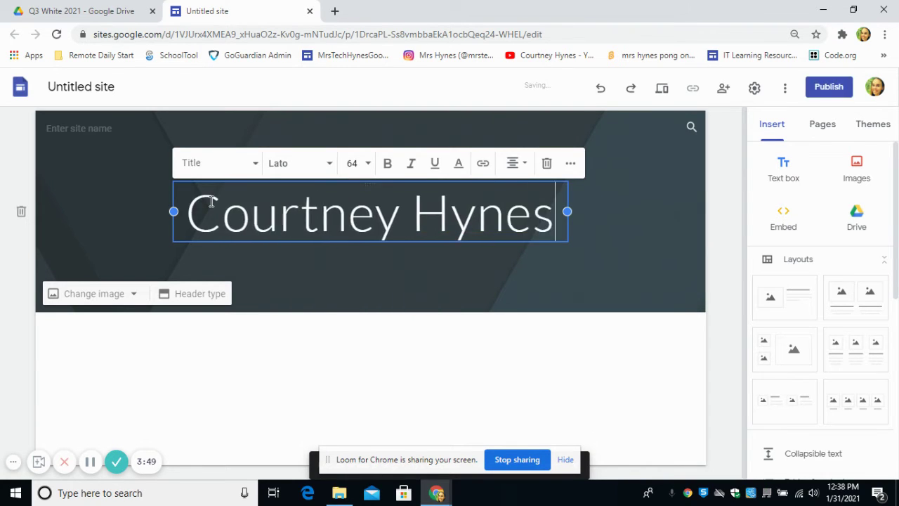
key(Return)
text(Tech)
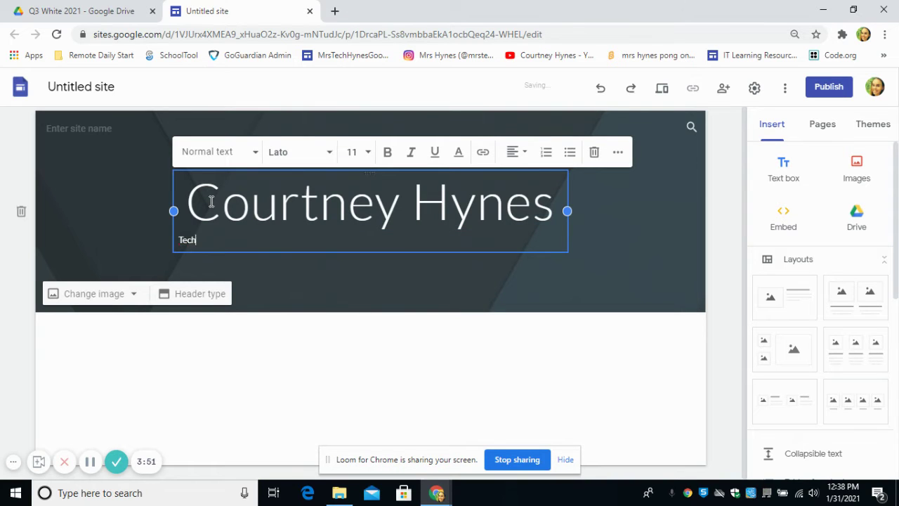
text(nology Portolio)
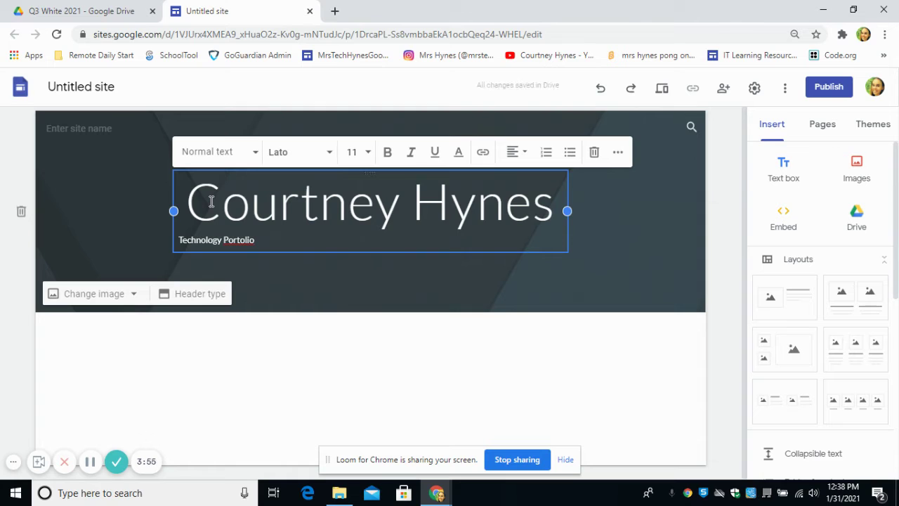
right_click(232, 240)
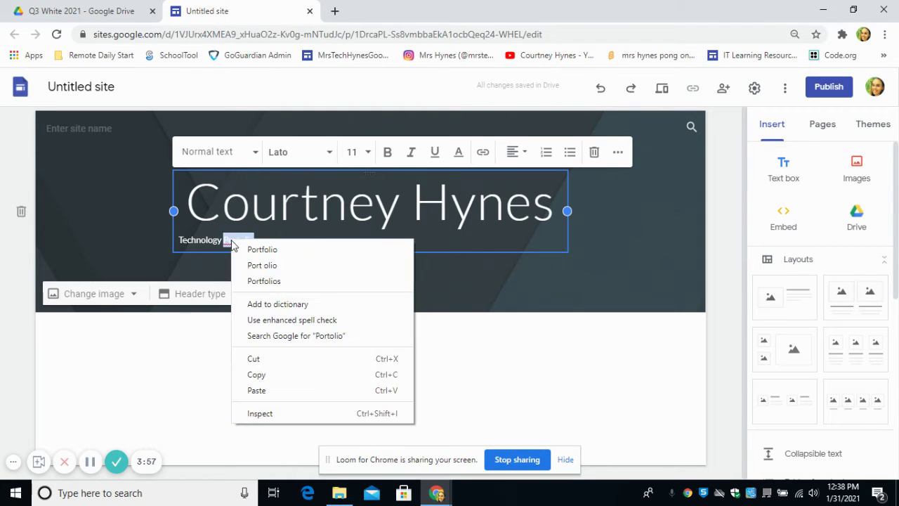
click(282, 249)
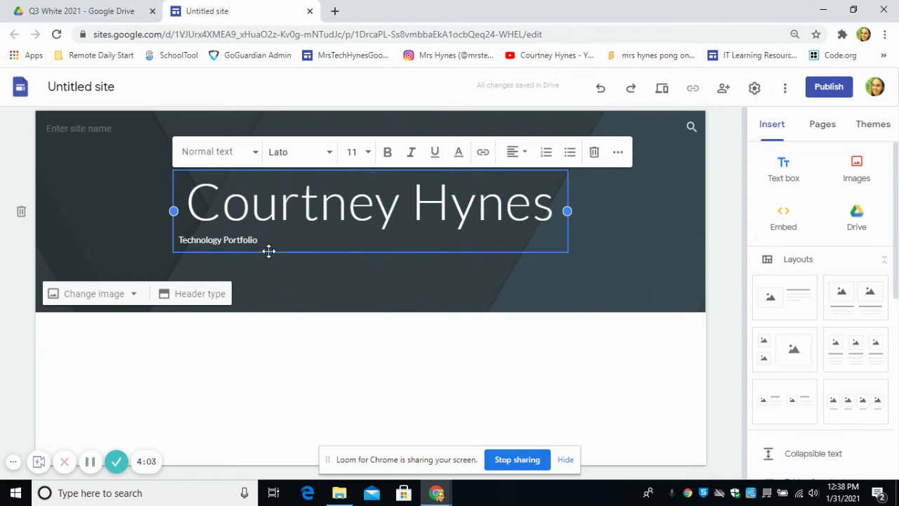
Step: Add a text box below the header reading 'Mission Statement:'
double_click(344, 351)
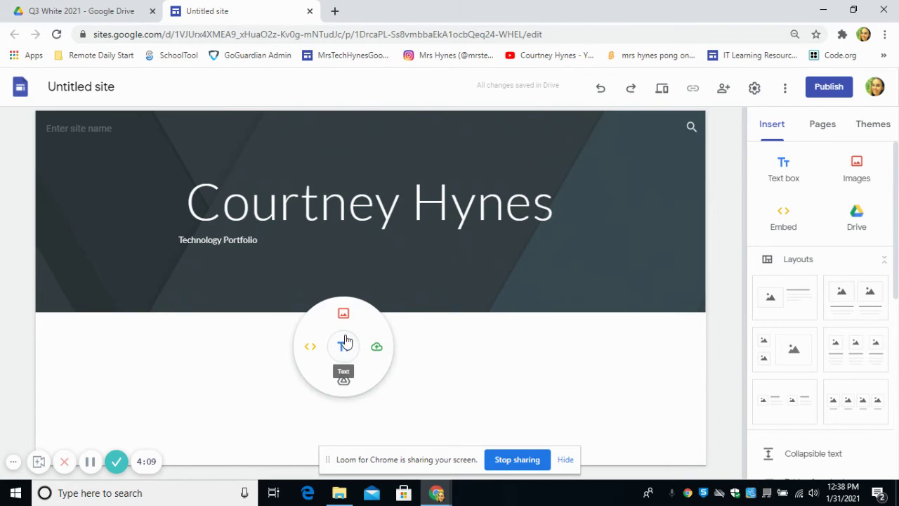
click(337, 348)
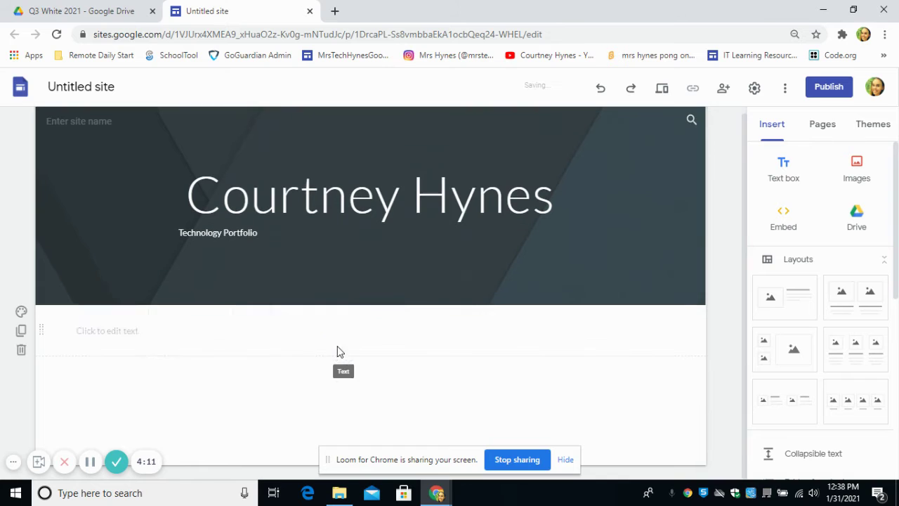
text(Mission )
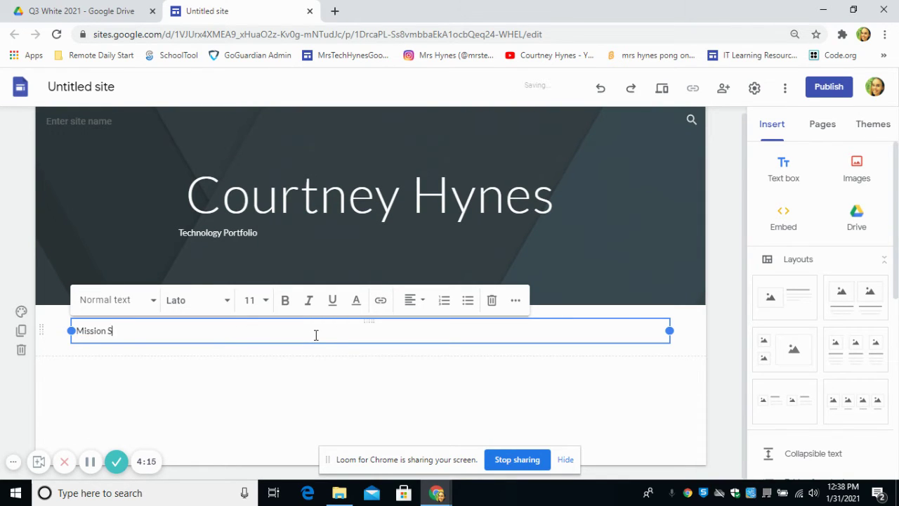
text(Statement:)
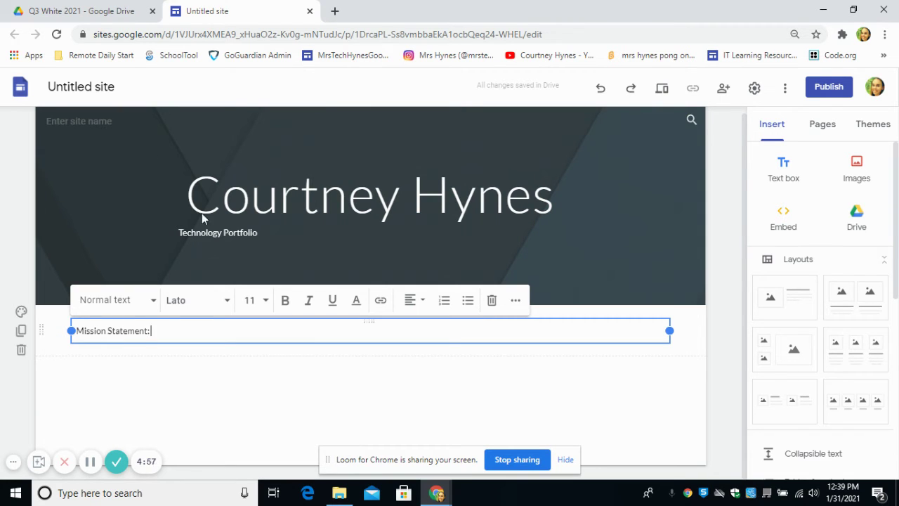
Step: Replace the 'Untitled site' name with the eight-digit student ID number
click(66, 85)
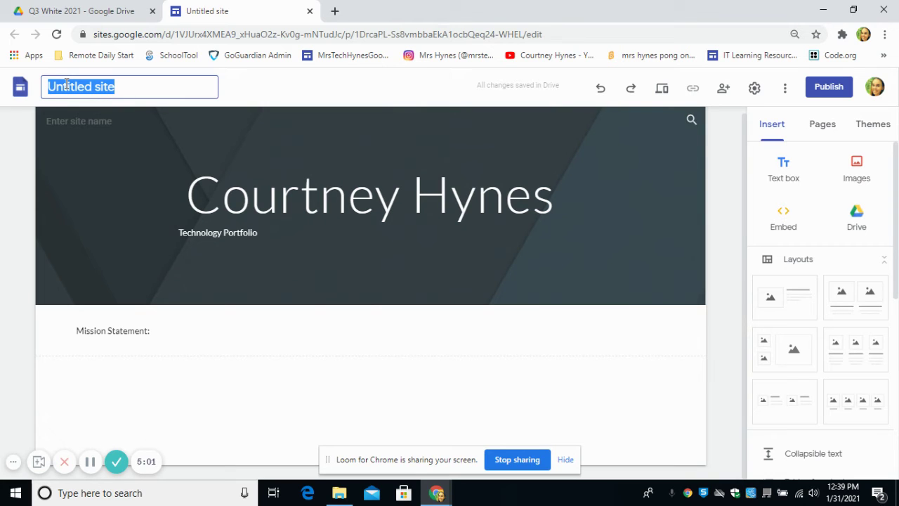
key(End)
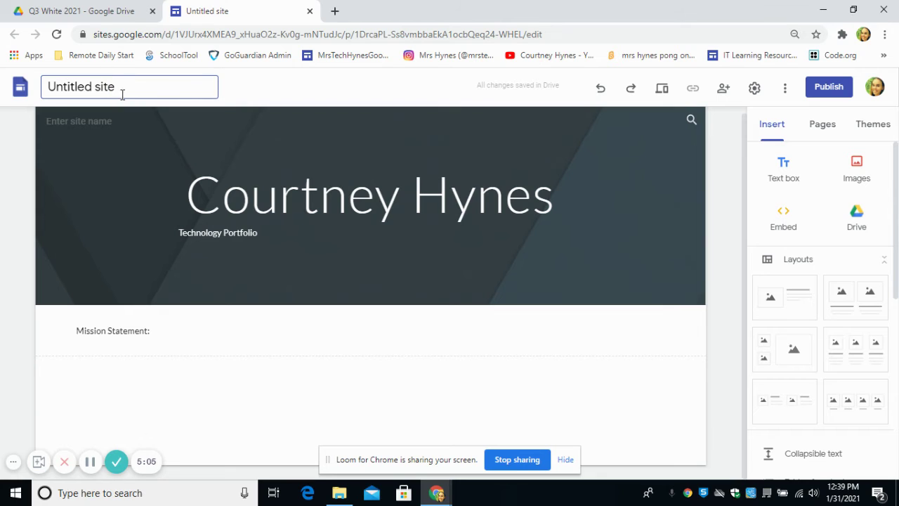
drag(122, 94, 1, 77)
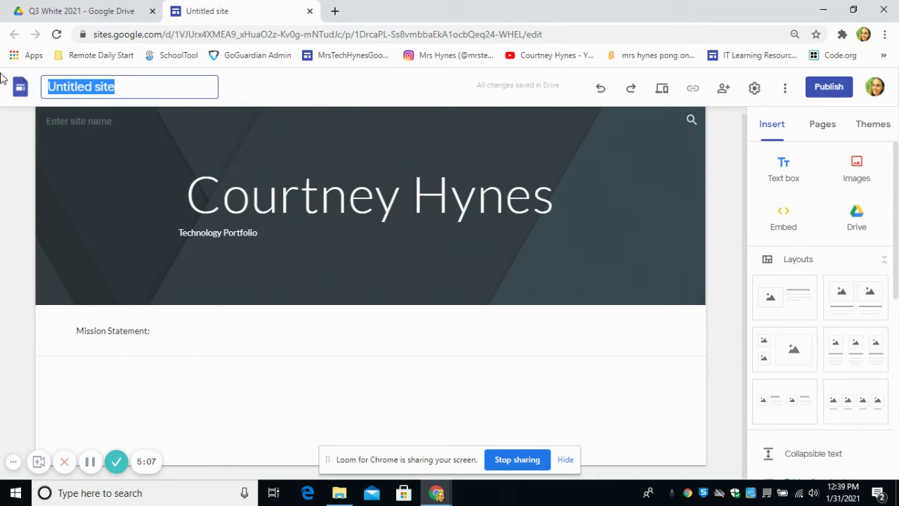
text(14234567)
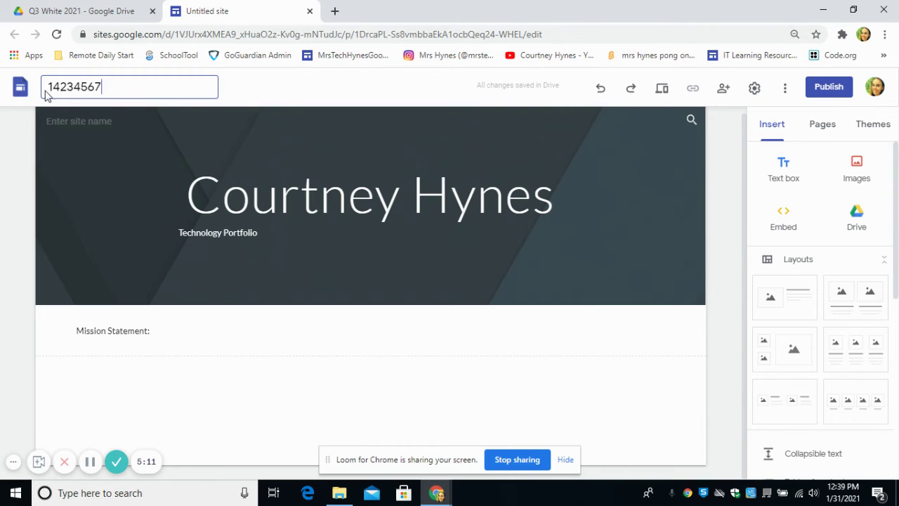
click(832, 91)
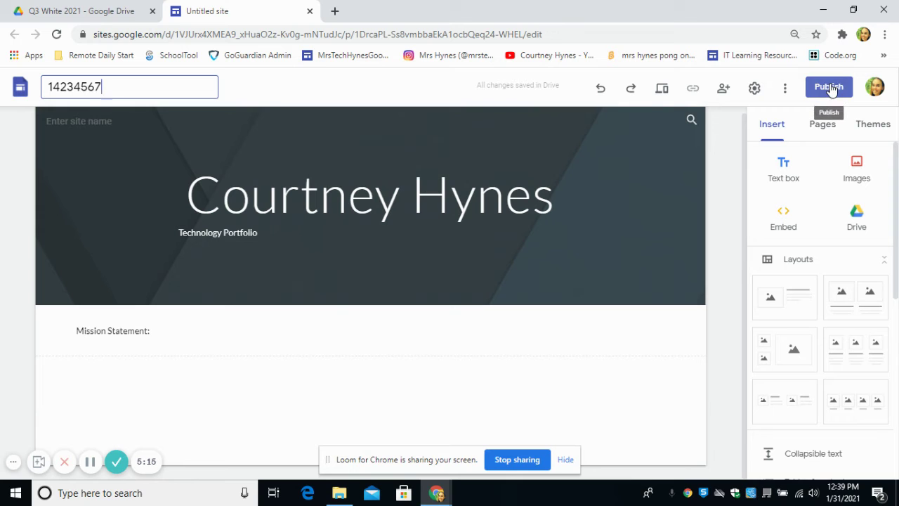
Step: Publish the site at the student-ID web address, viewable across the school district
click(832, 90)
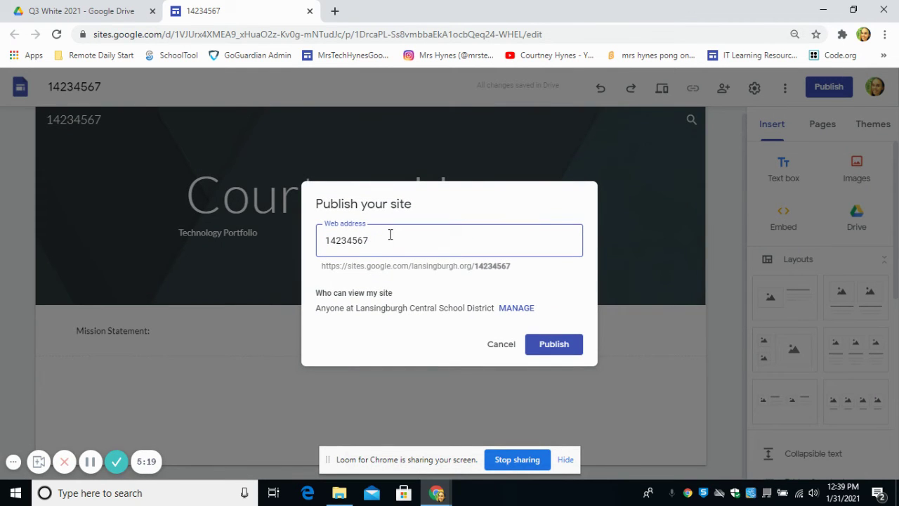
click(563, 342)
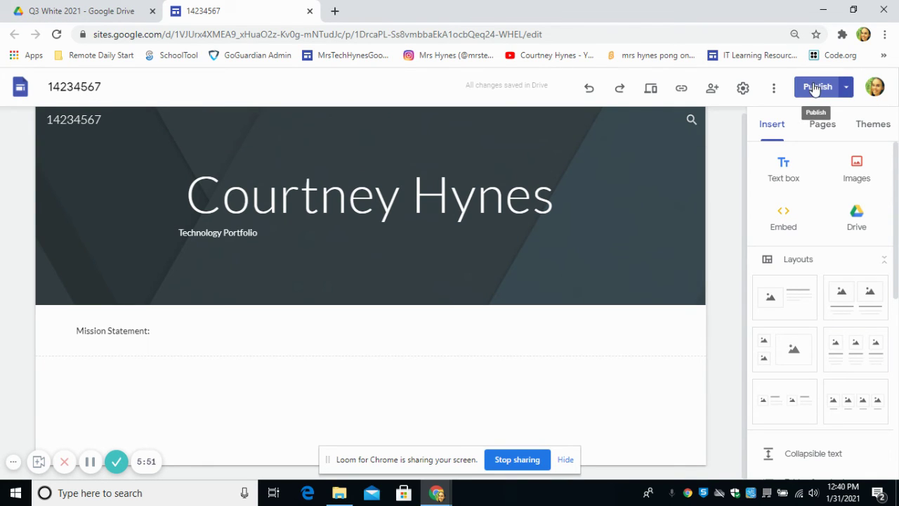
Step: Open the live published site in a new browser tab
click(848, 88)
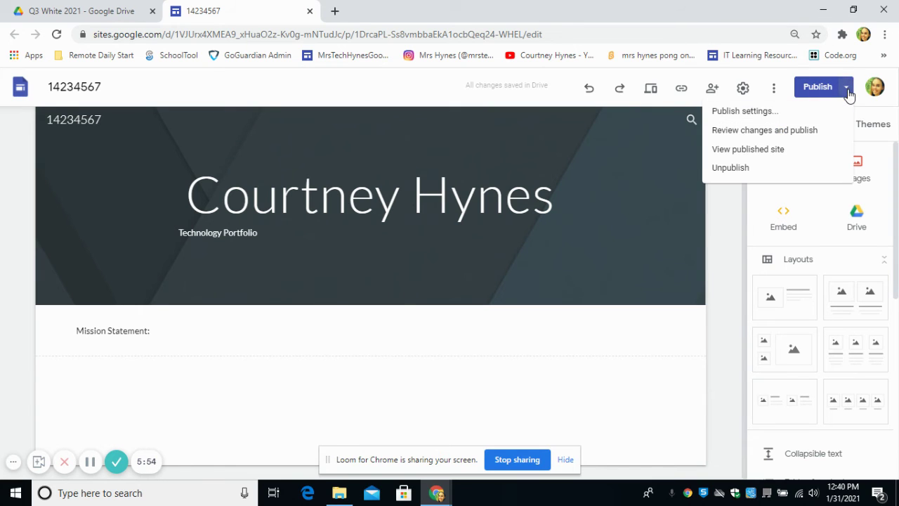
click(753, 151)
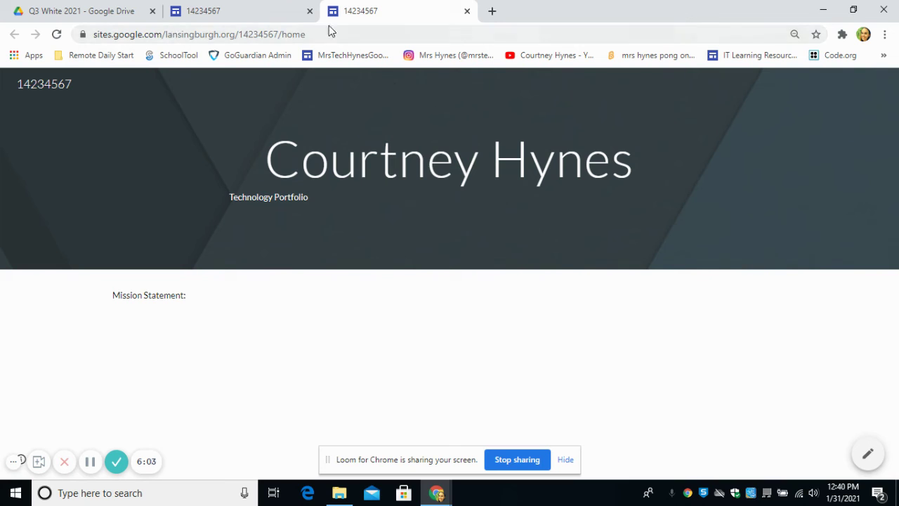
Step: Copy the published site's URL and bring the Robotics browser window back to the front
click(366, 30)
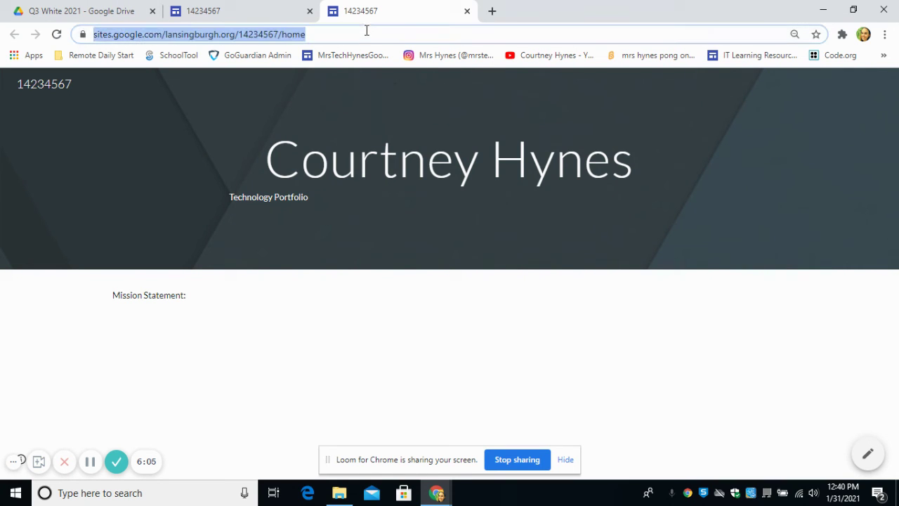
right_click(298, 36)
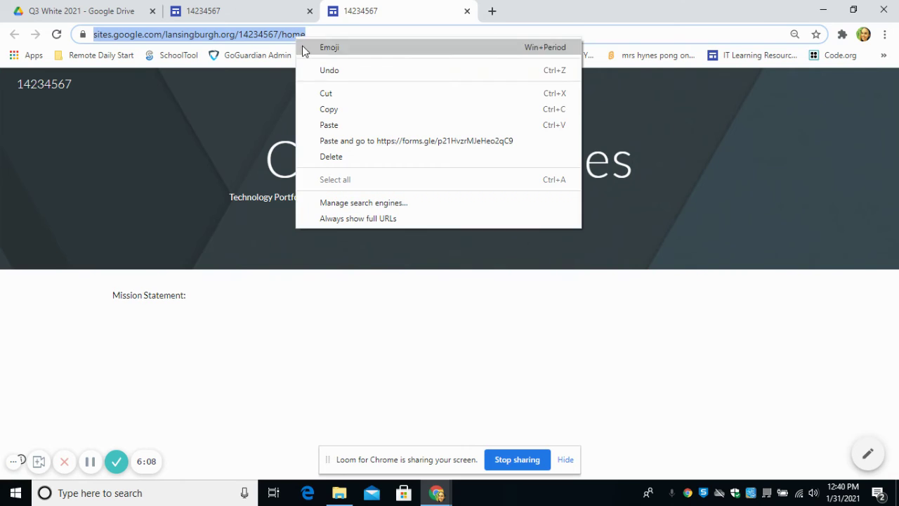
click(328, 109)
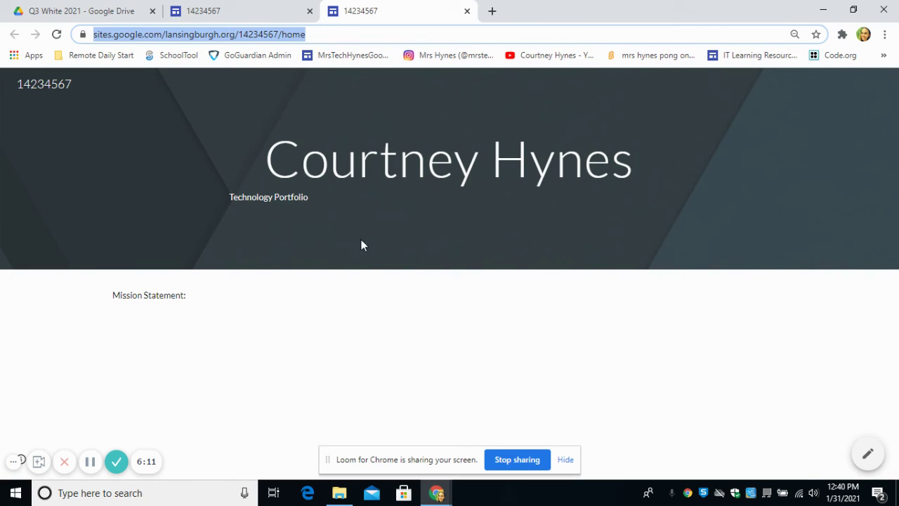
click(437, 493)
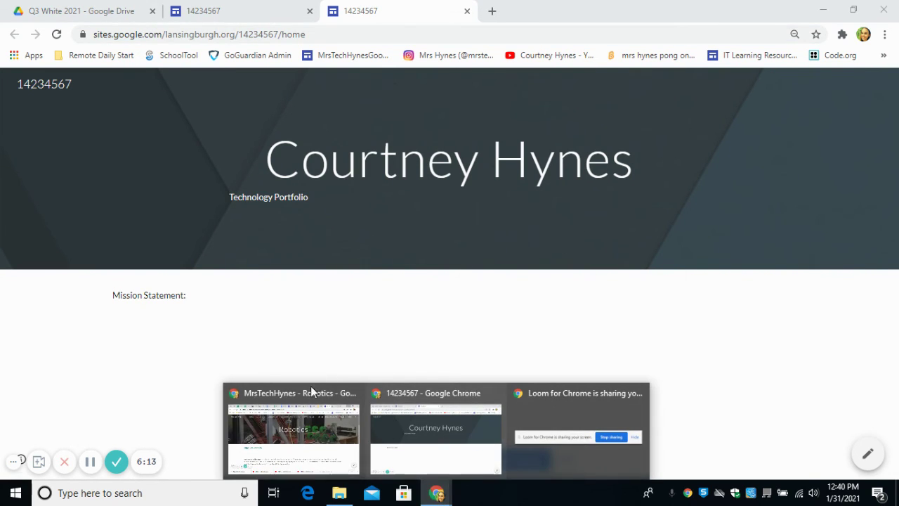
click(304, 446)
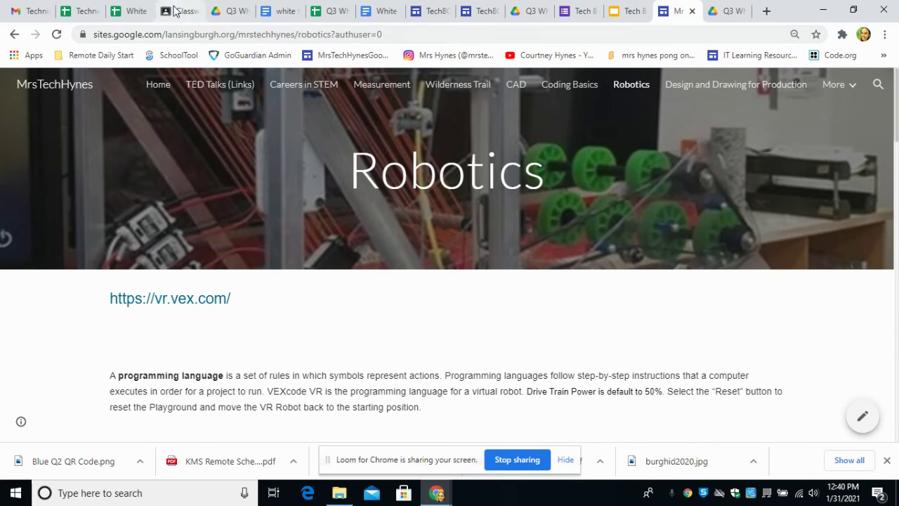
Step: Paste the published URL into the form's portfolio link answer, then return to the Drive folder
click(578, 12)
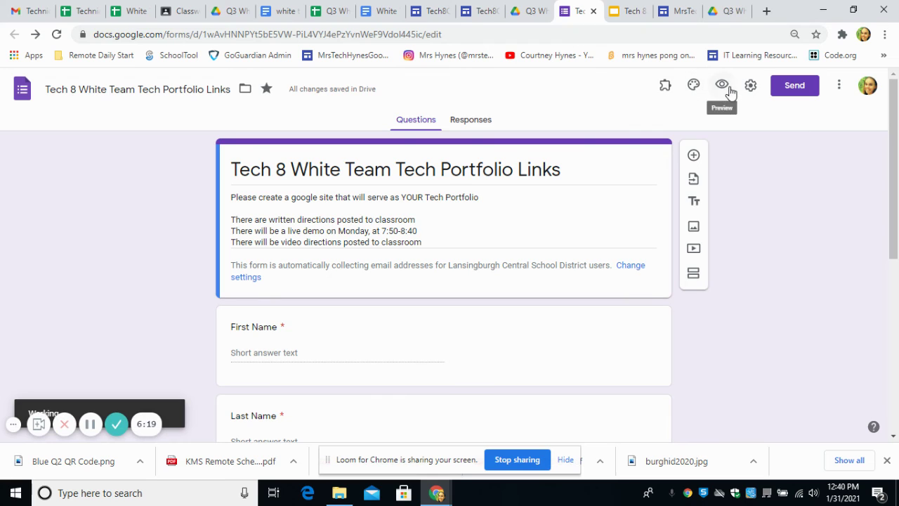
click(723, 85)
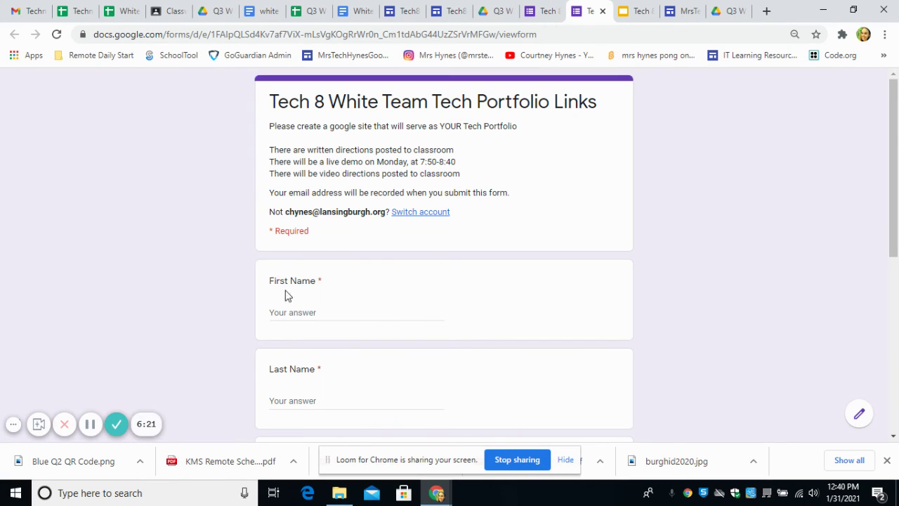
scroll(305, 381, down, 2)
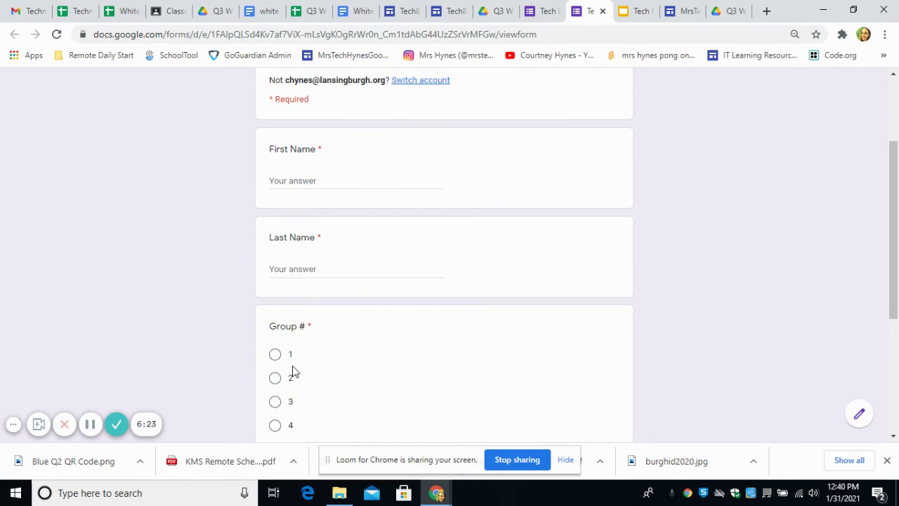
scroll(281, 344, down, 3)
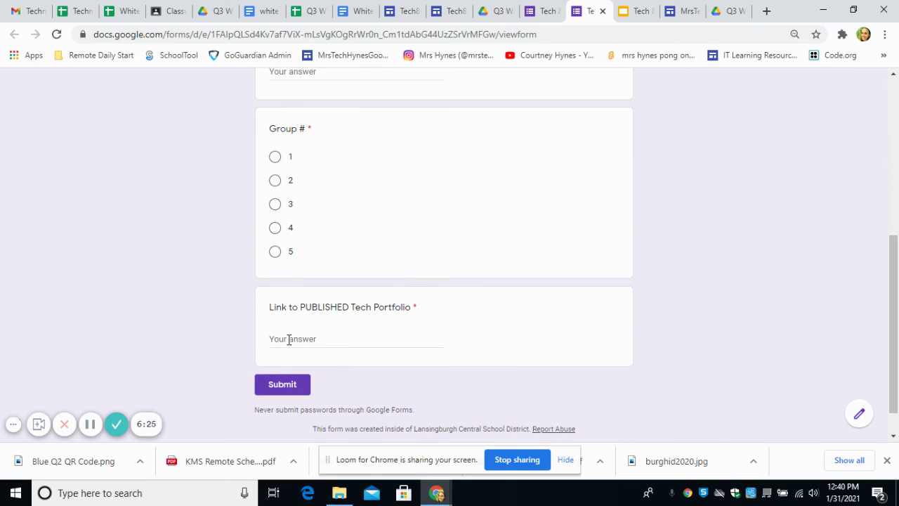
click(291, 338)
right_click(292, 338)
click(316, 231)
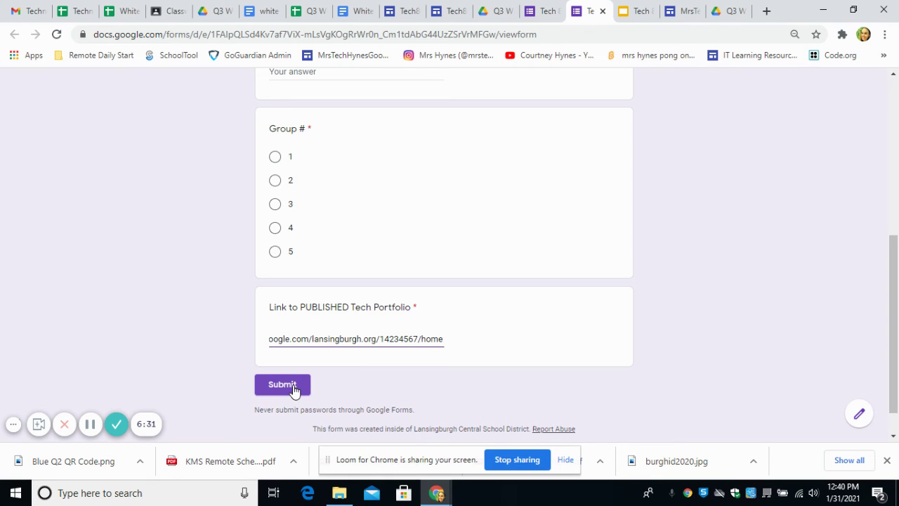
click(172, 9)
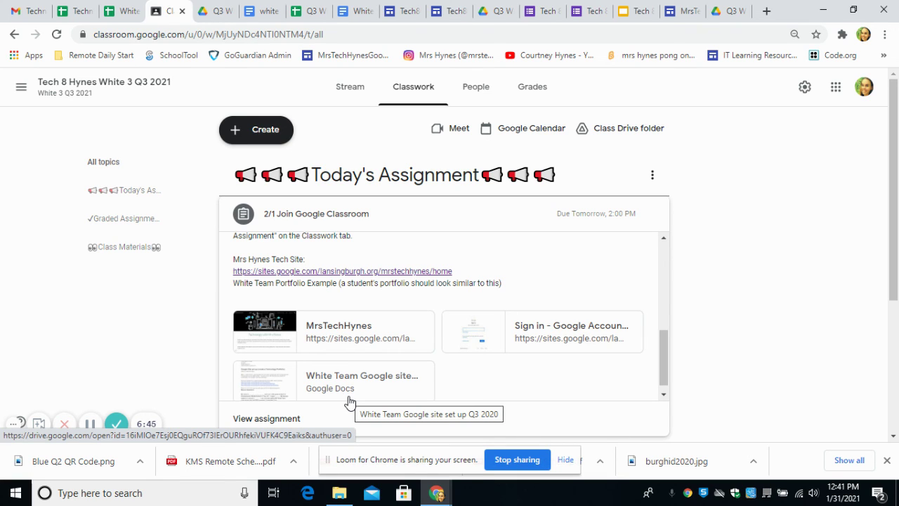
click(727, 11)
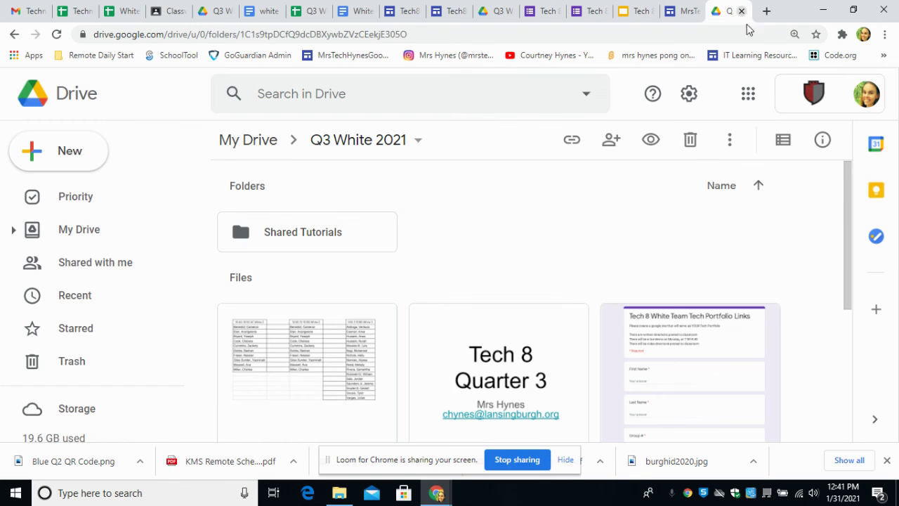
click(748, 93)
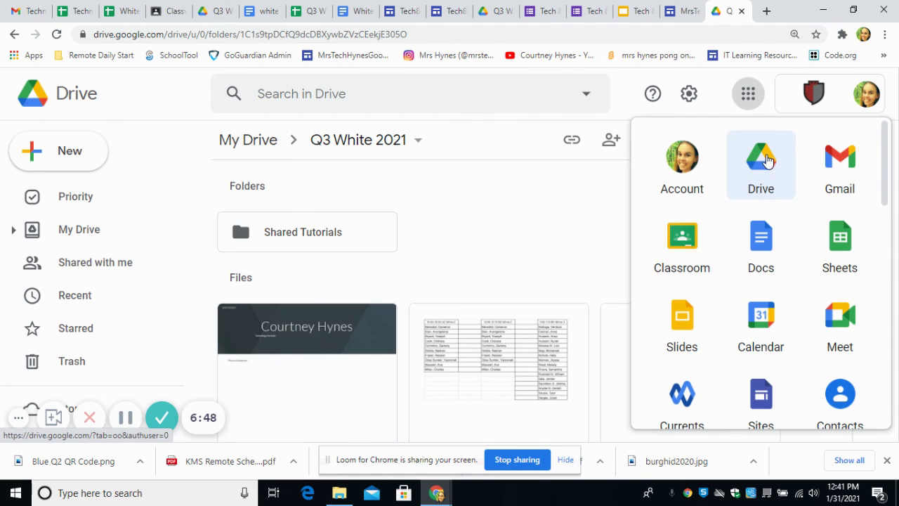
click(71, 156)
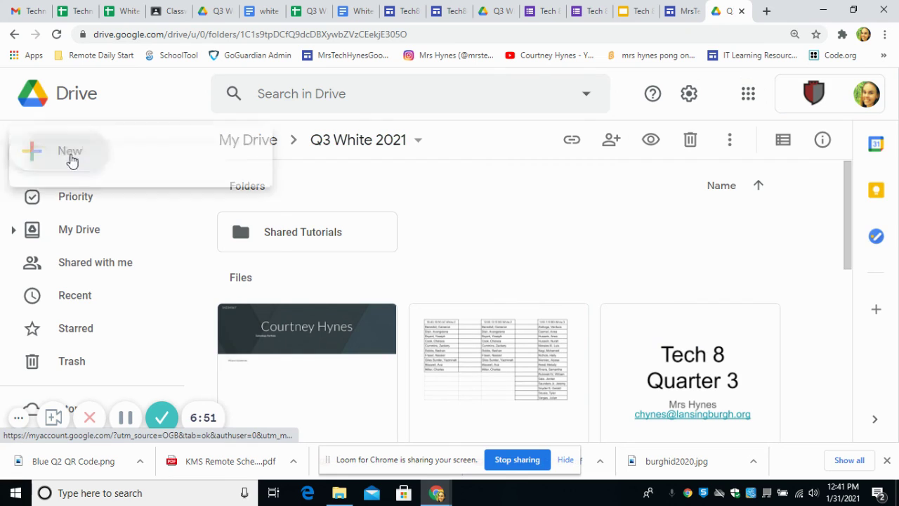
mouse_move(73, 369)
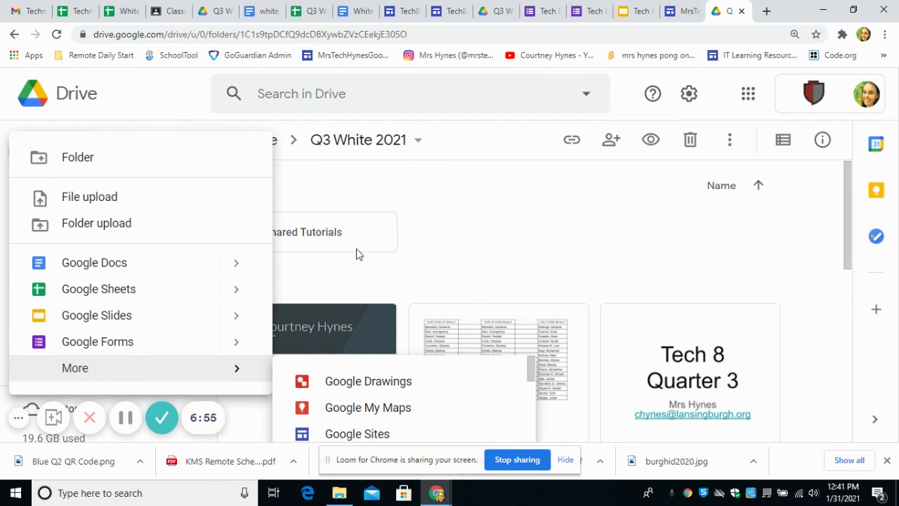
click(355, 276)
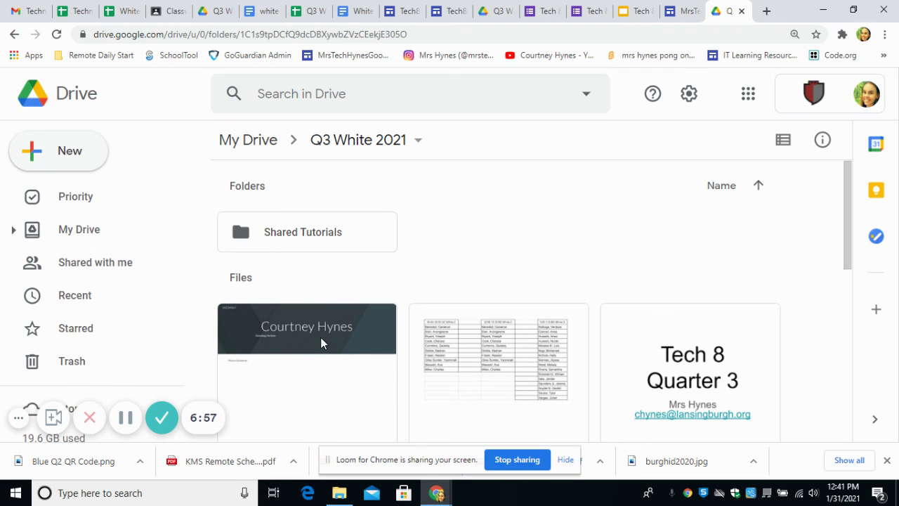